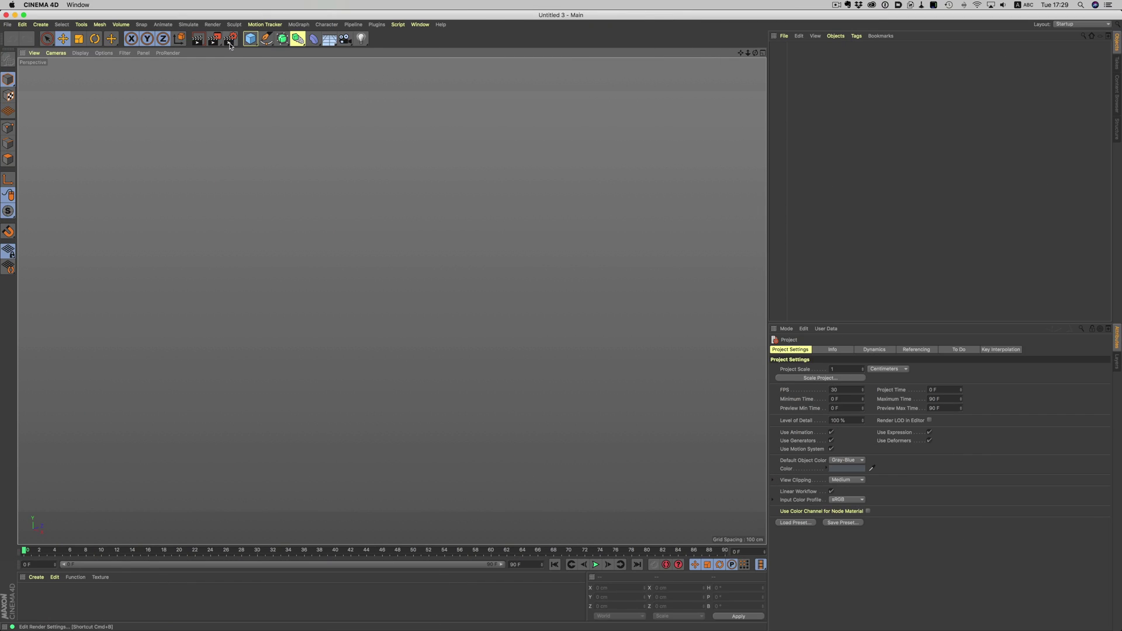
Set the renderer to ProRender and check Render Multi-Passes in the Multi-Passes settings.
click(232, 40)
click(287, 51)
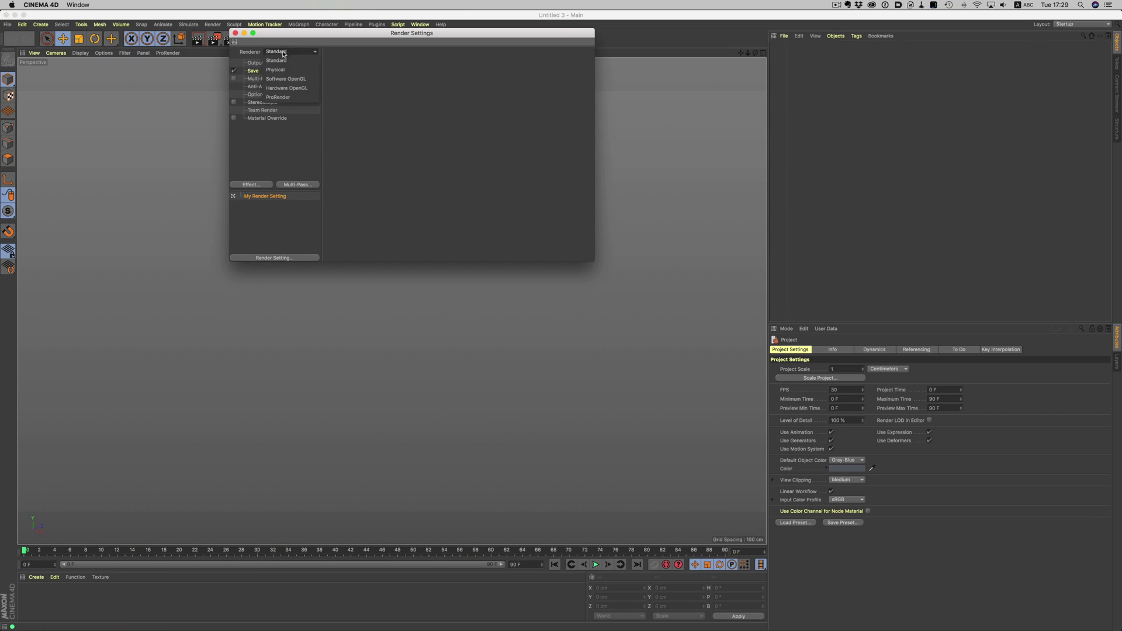
click(287, 100)
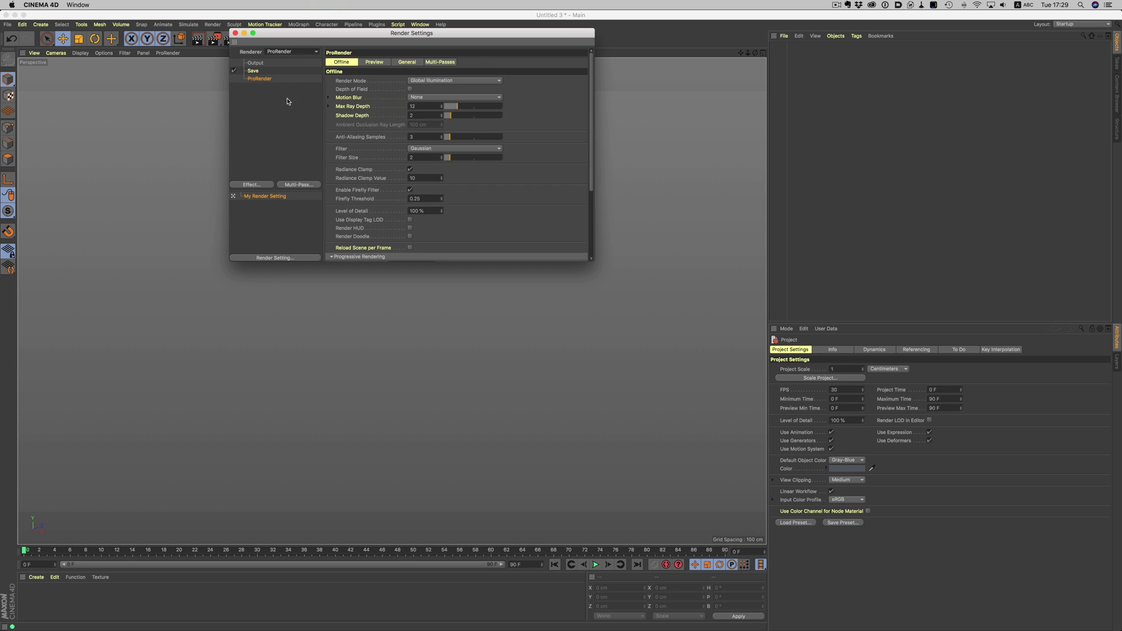
click(440, 62)
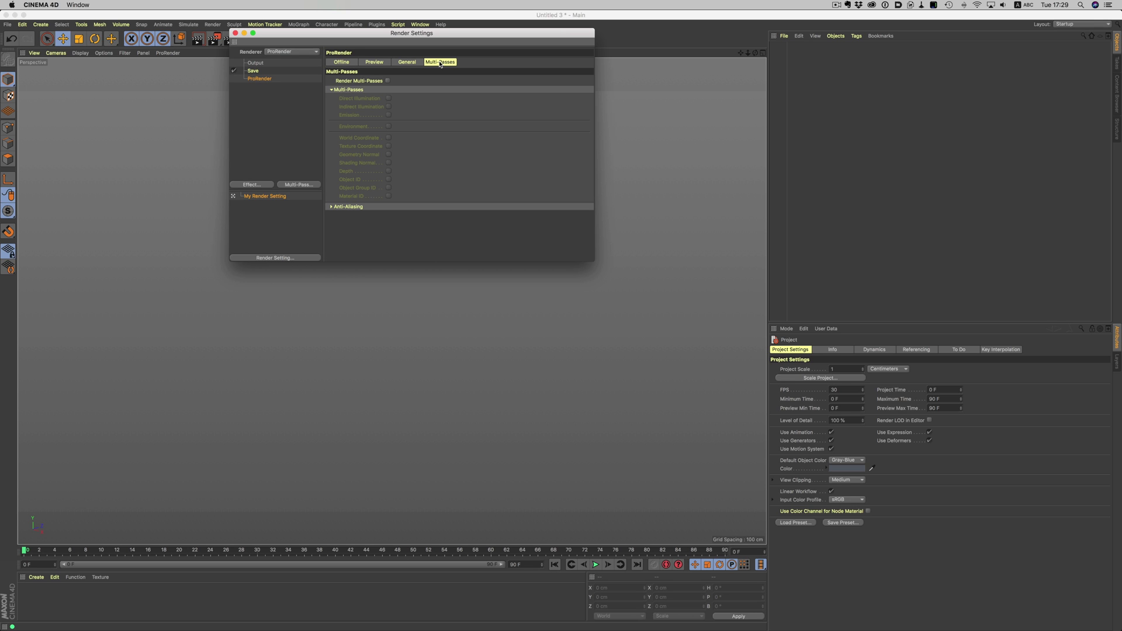
click(388, 81)
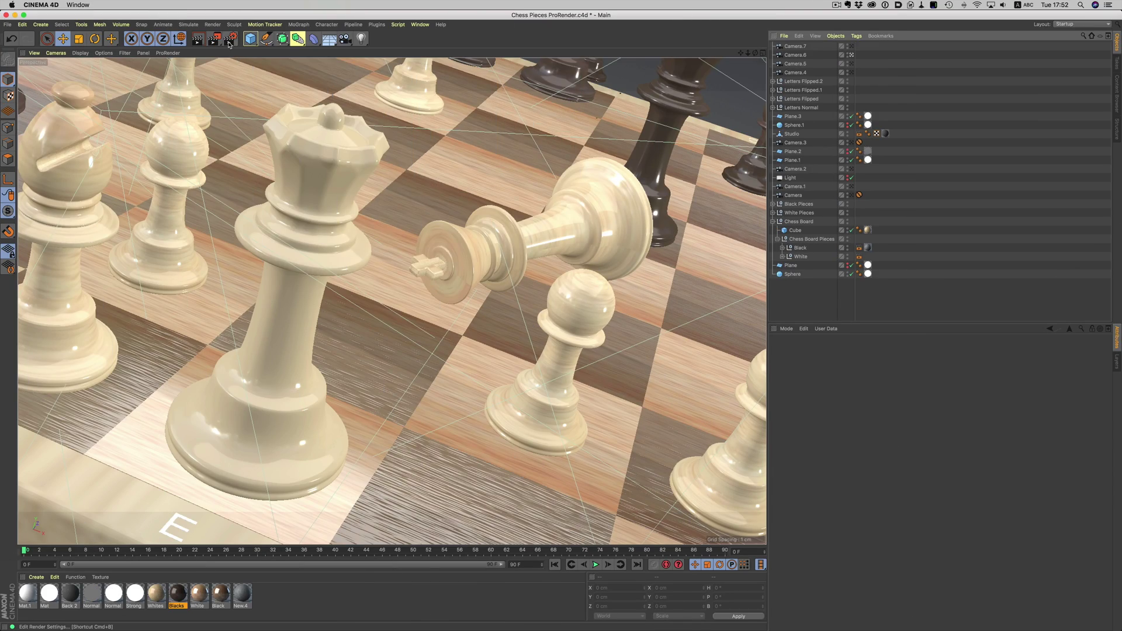
Move the Render Settings window aside and render the chess scene to the Picture Viewer.
click(228, 39)
drag(286, 35, 316, 156)
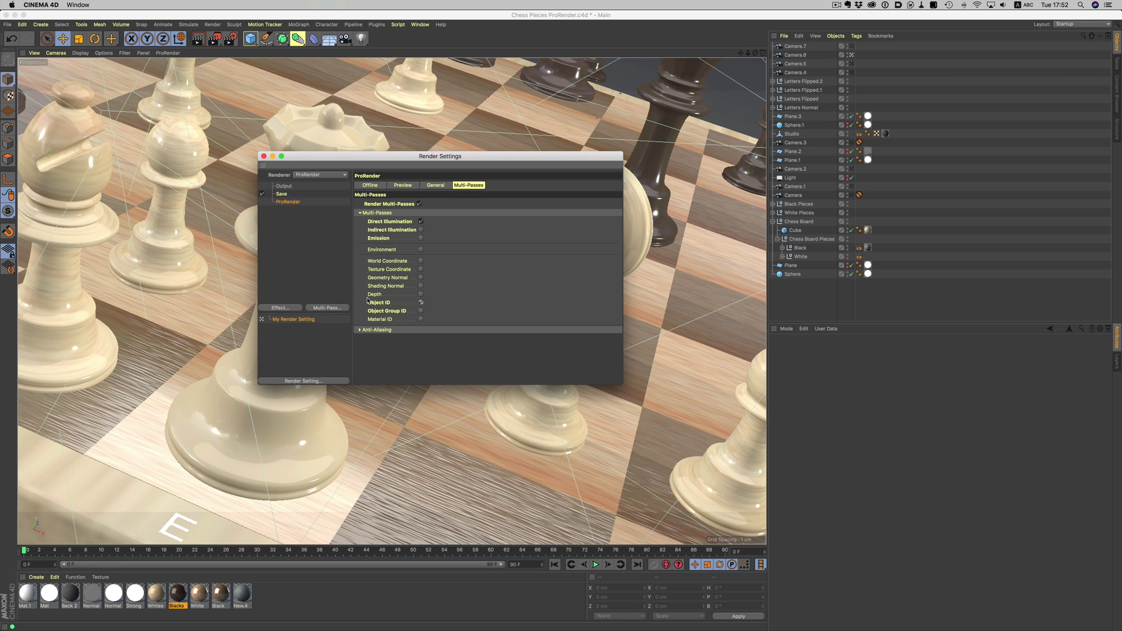
click(213, 39)
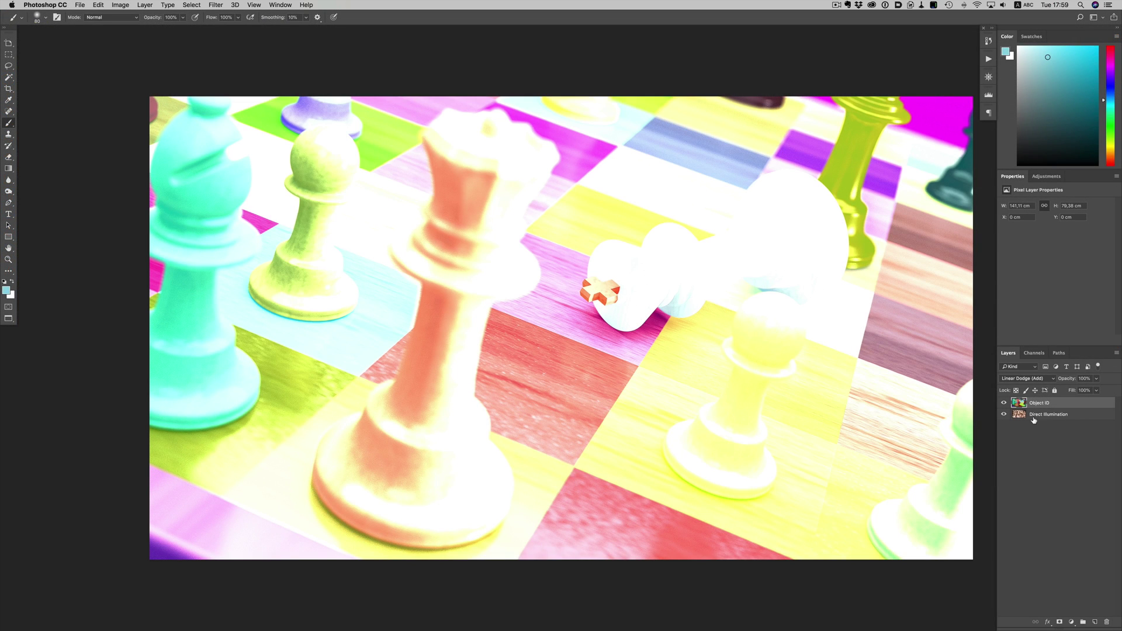
Change the Object ID and Direct Illumination layers from Linear Dodge to Normal, then reselect Object ID.
click(1004, 403)
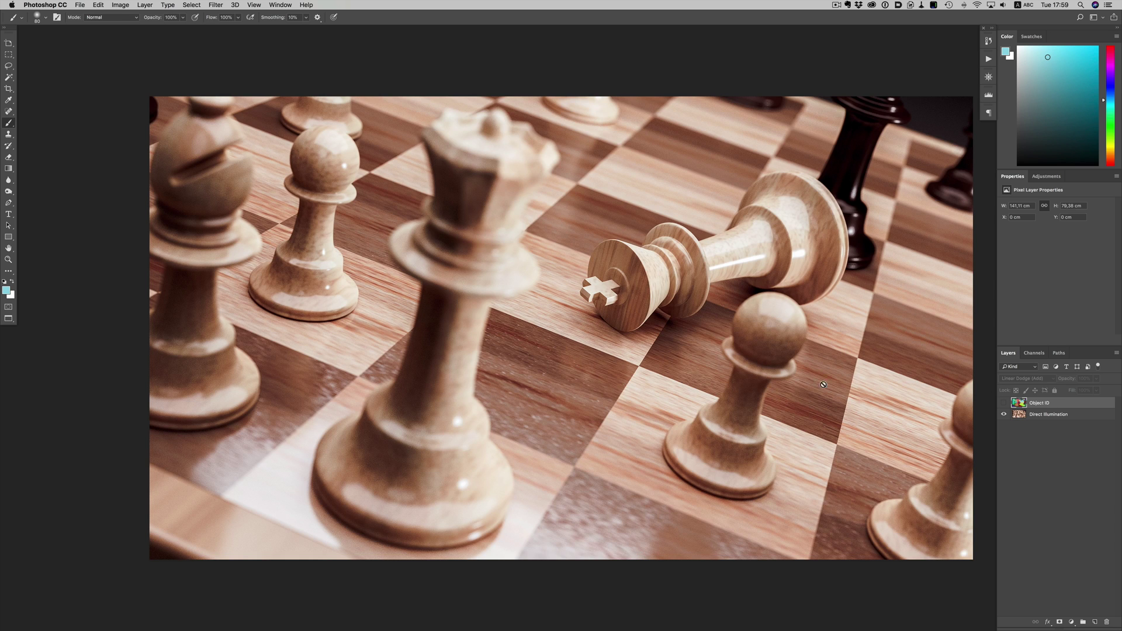
click(1004, 404)
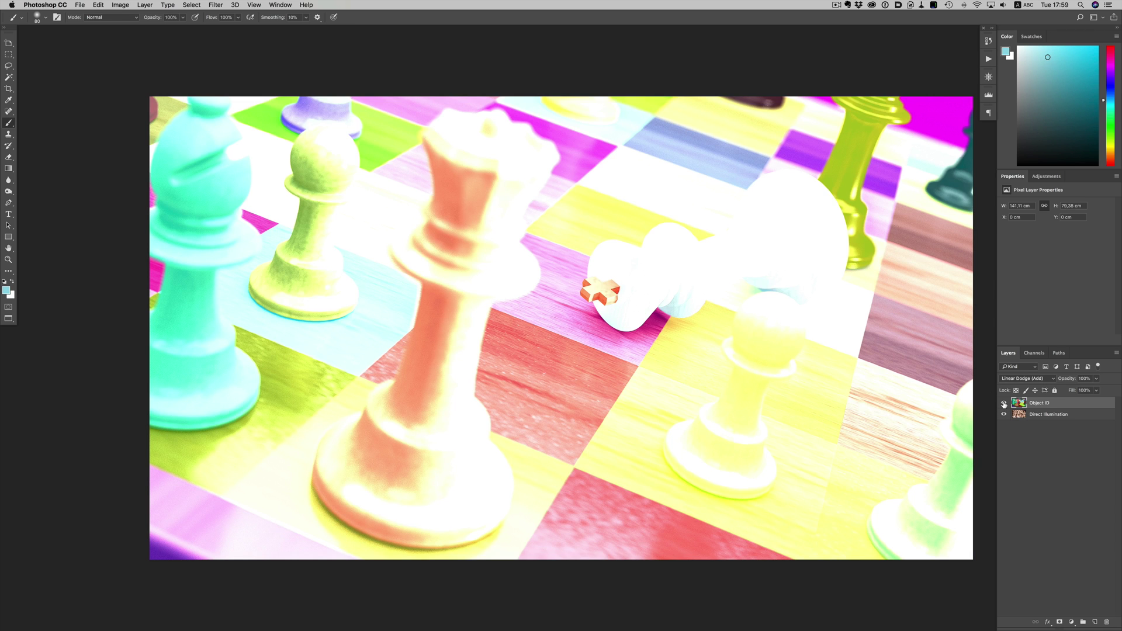
shift+click(1049, 415)
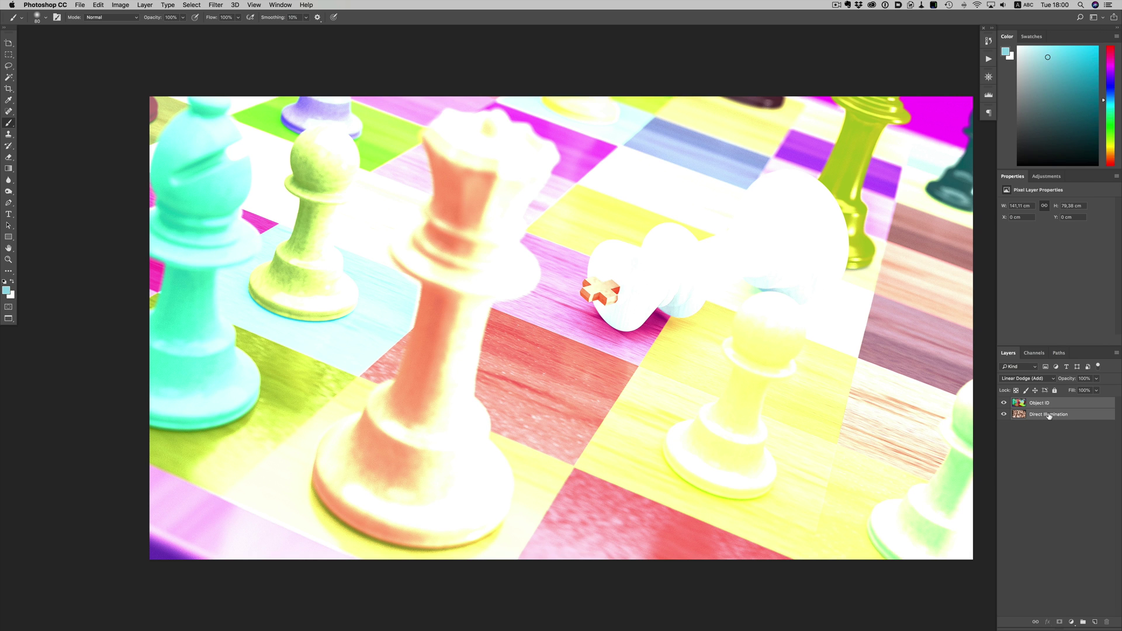
click(1022, 379)
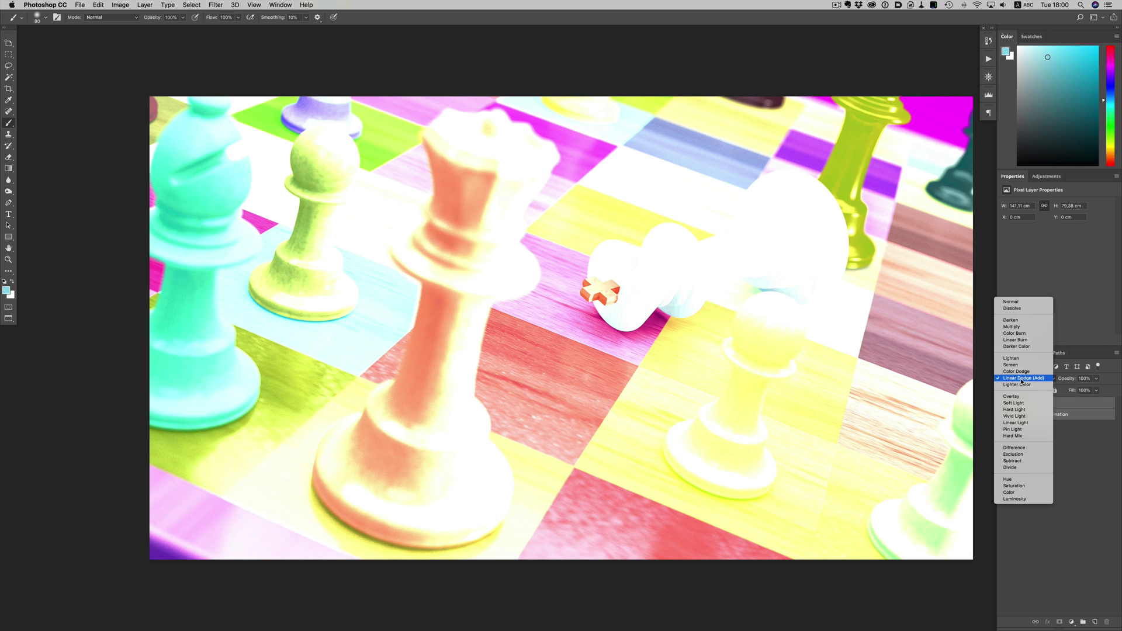
click(1022, 302)
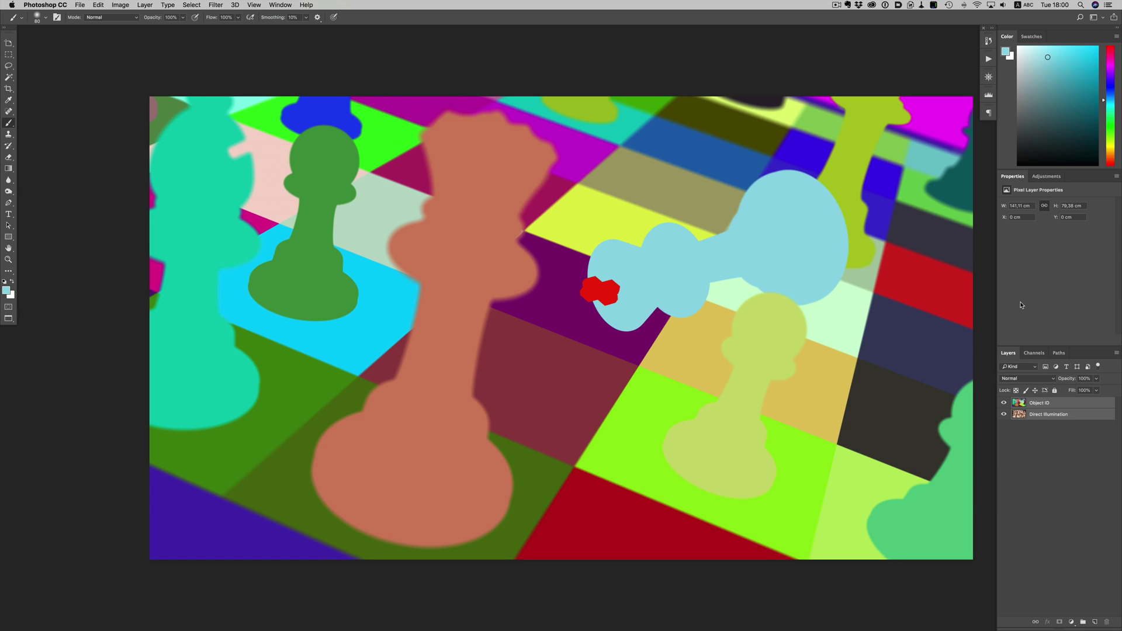
key(alt+super+a)
click(1067, 407)
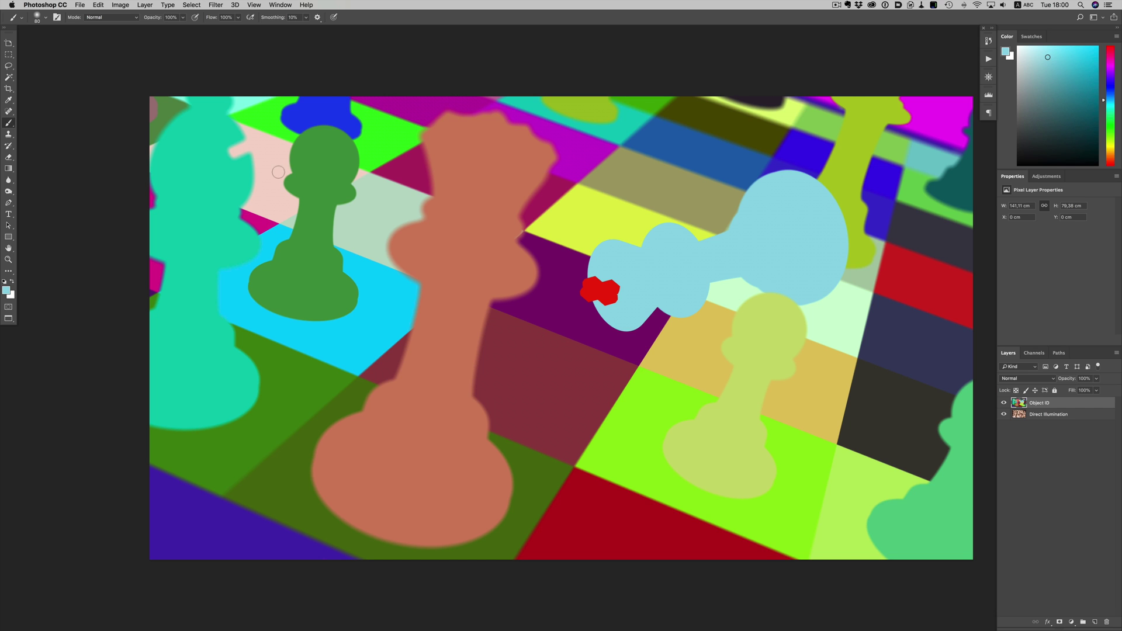
Select the toppled king with Color Range by sampling its light-blue Object ID colour.
click(191, 5)
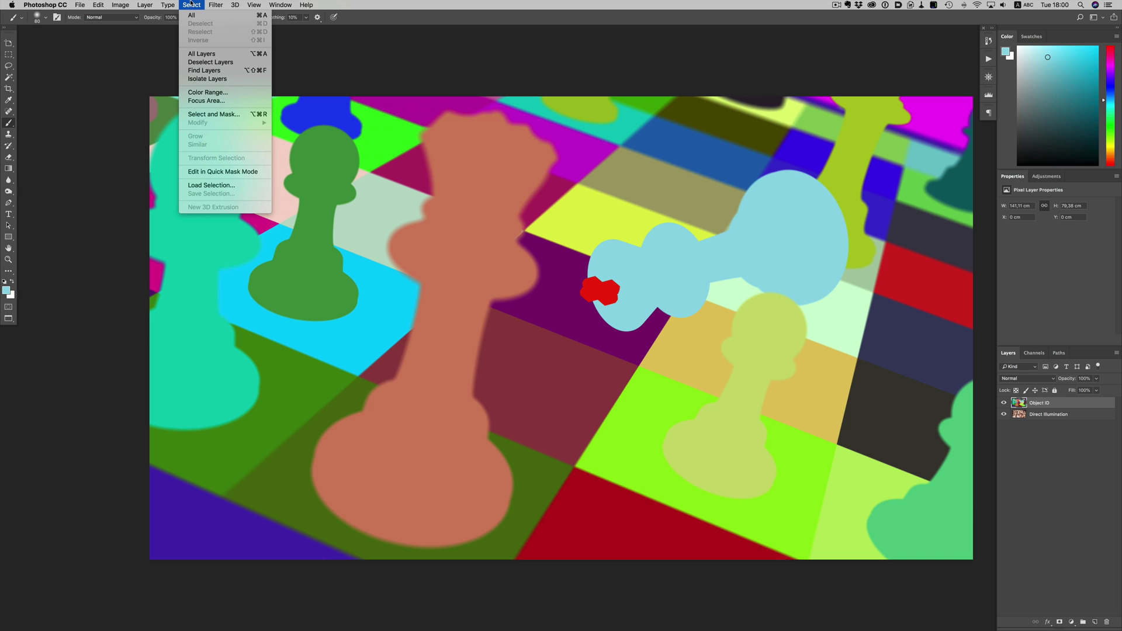
click(208, 93)
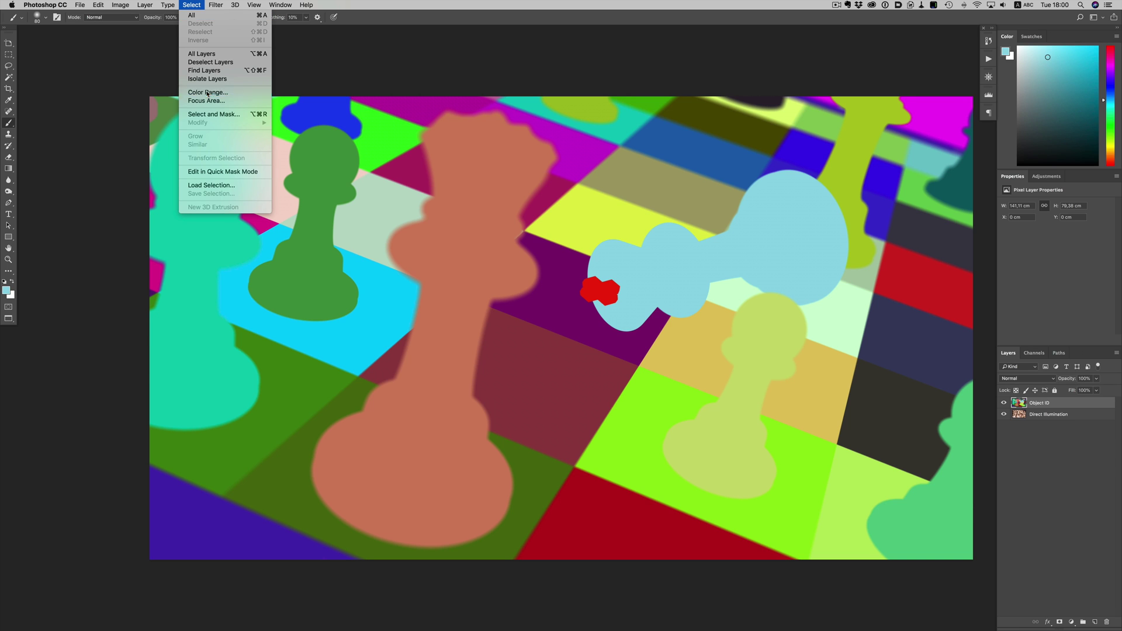
click(652, 253)
click(853, 189)
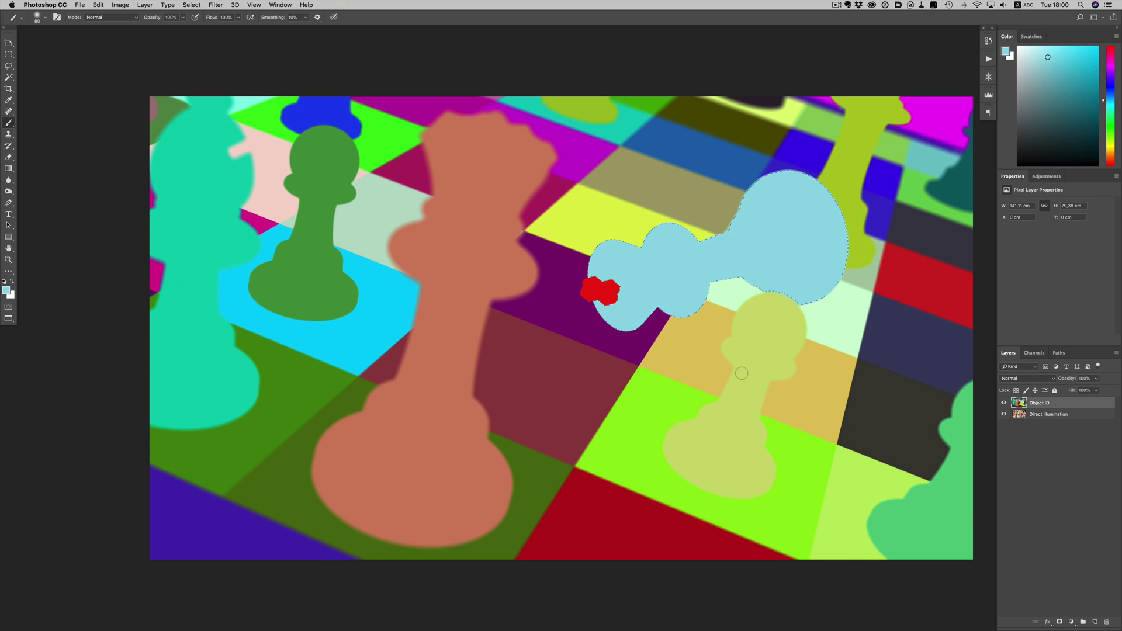
Hide the Object ID layer to reveal the wooden render under the selection.
click(1004, 404)
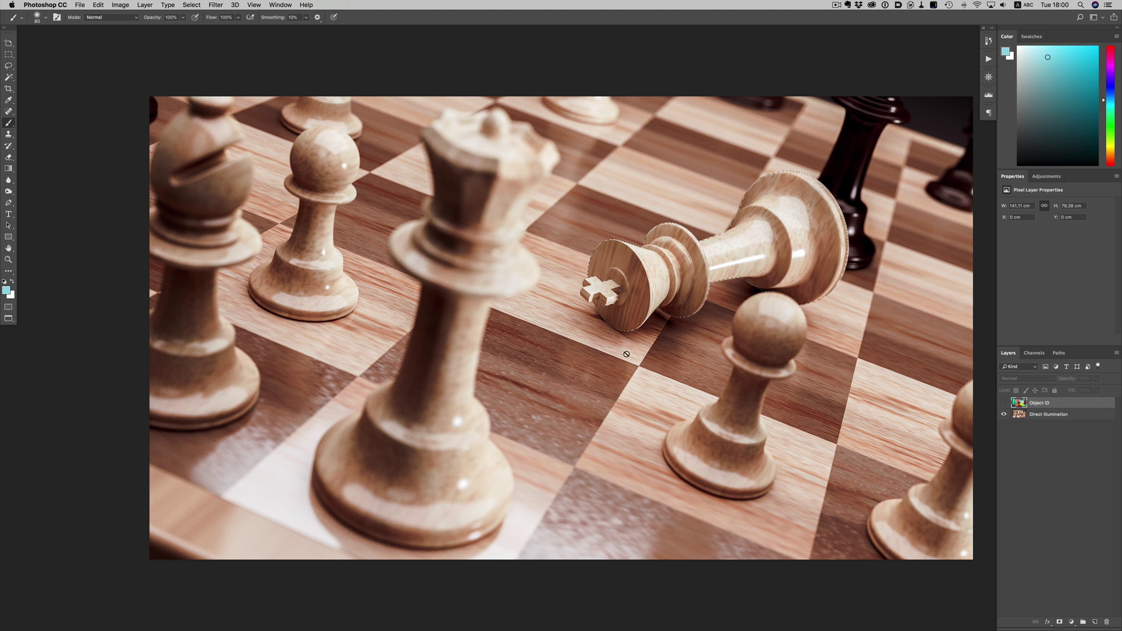
click(1004, 403)
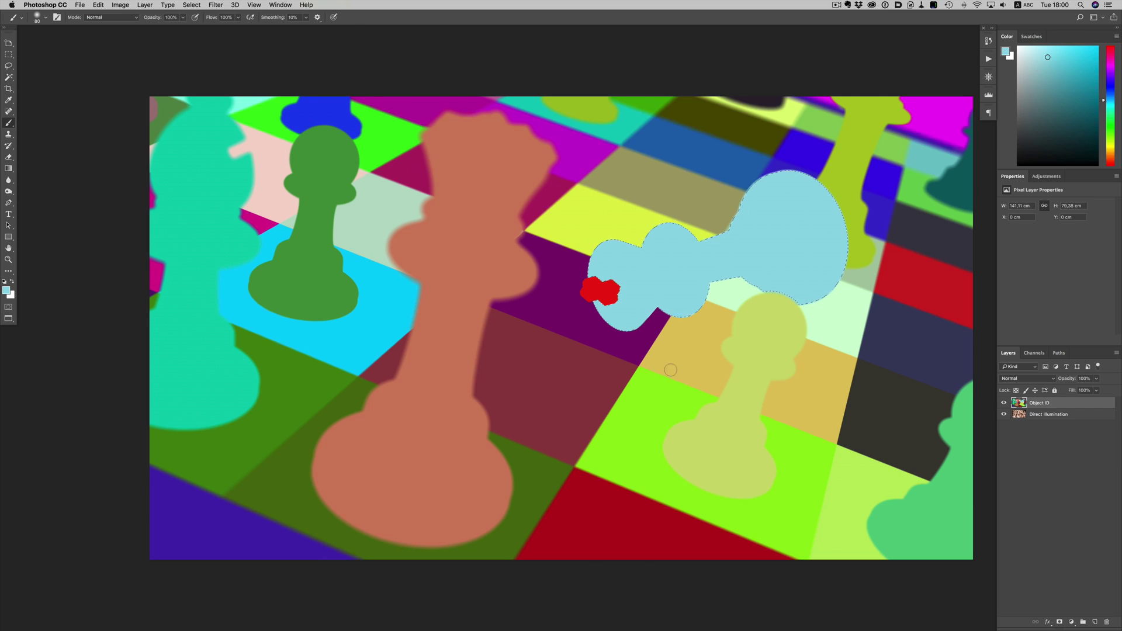
click(1004, 403)
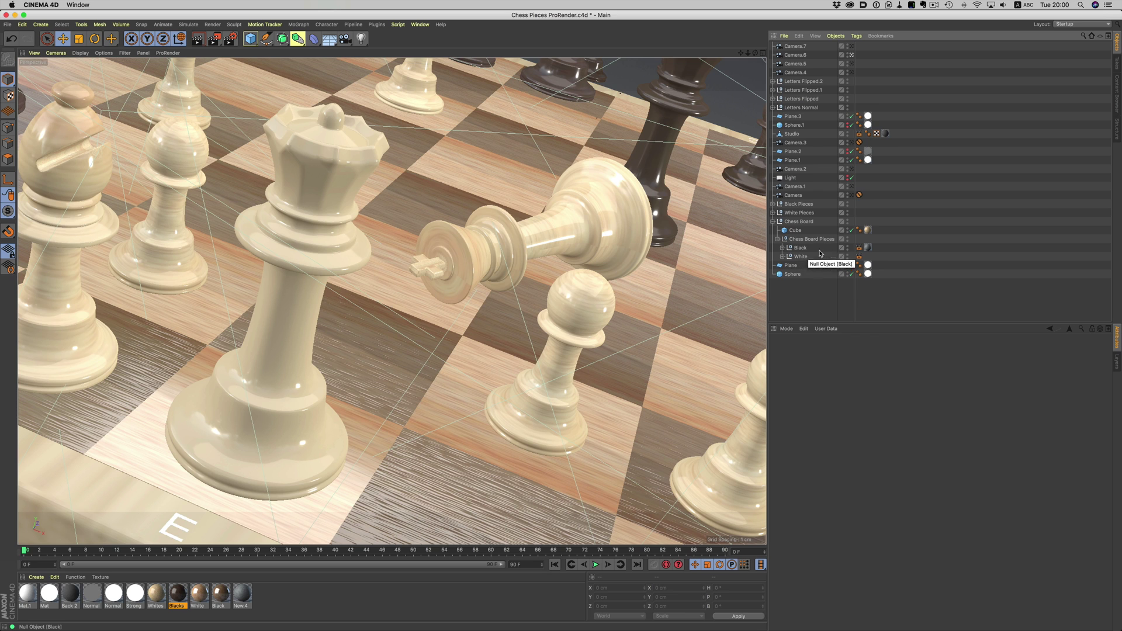
Check the Black and White groups' cyan and magenta ProRender IDs, then enable the Object Group ID pass.
click(859, 249)
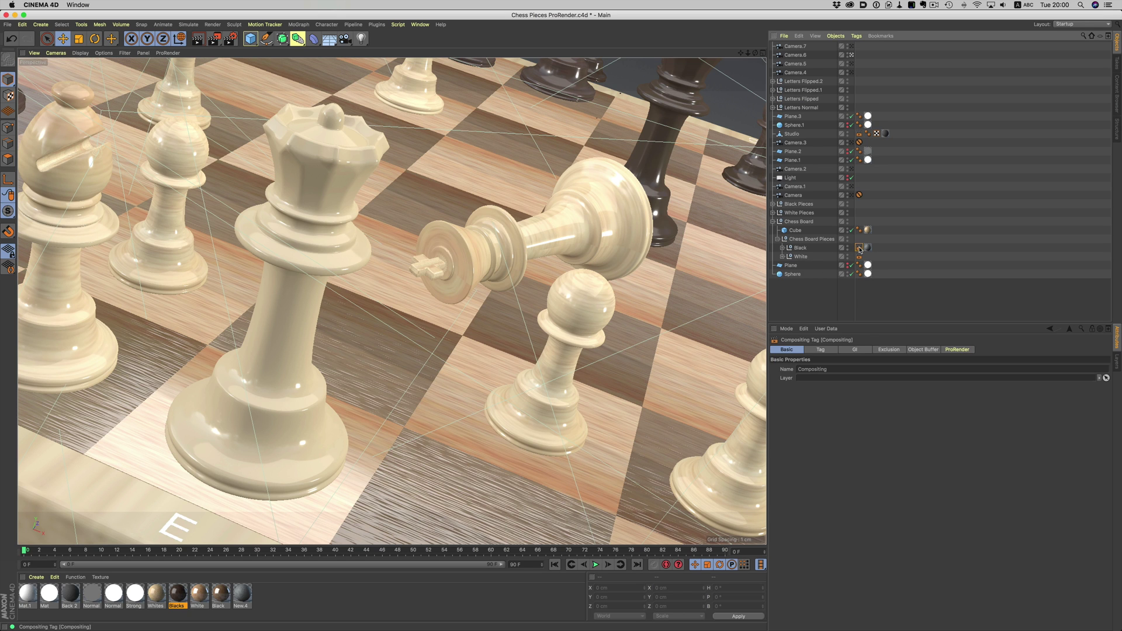
click(957, 350)
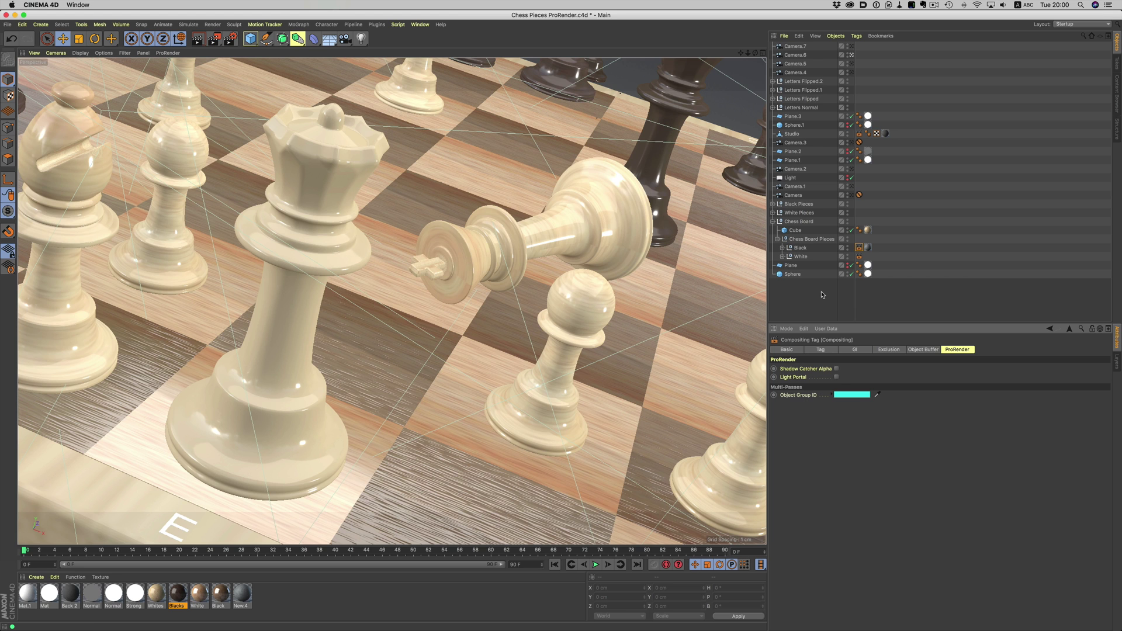
click(859, 257)
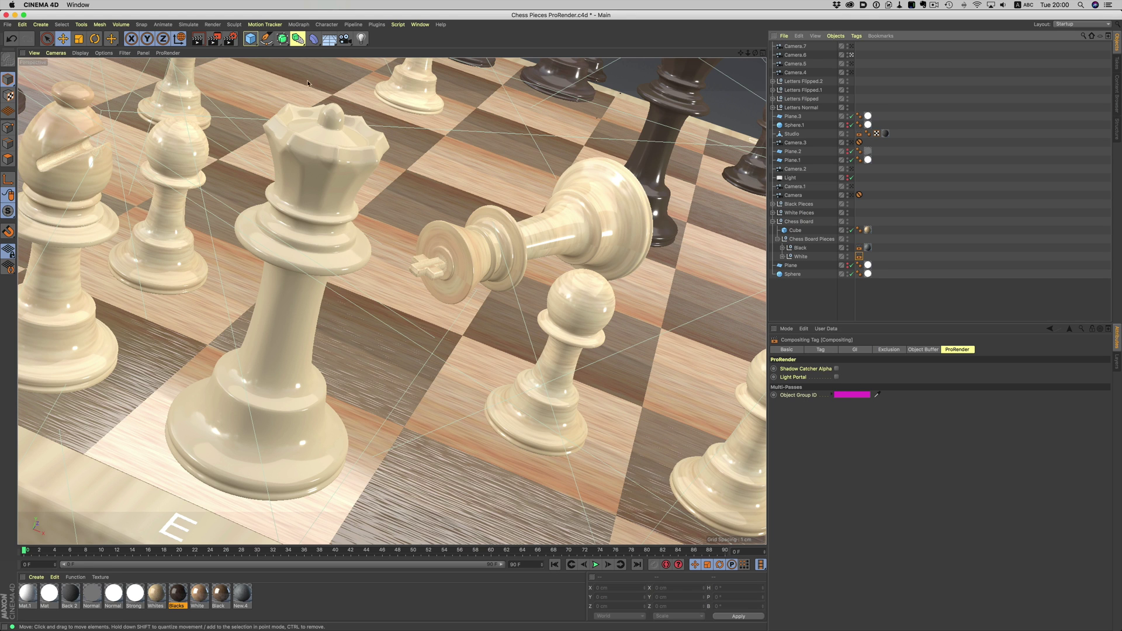
click(230, 38)
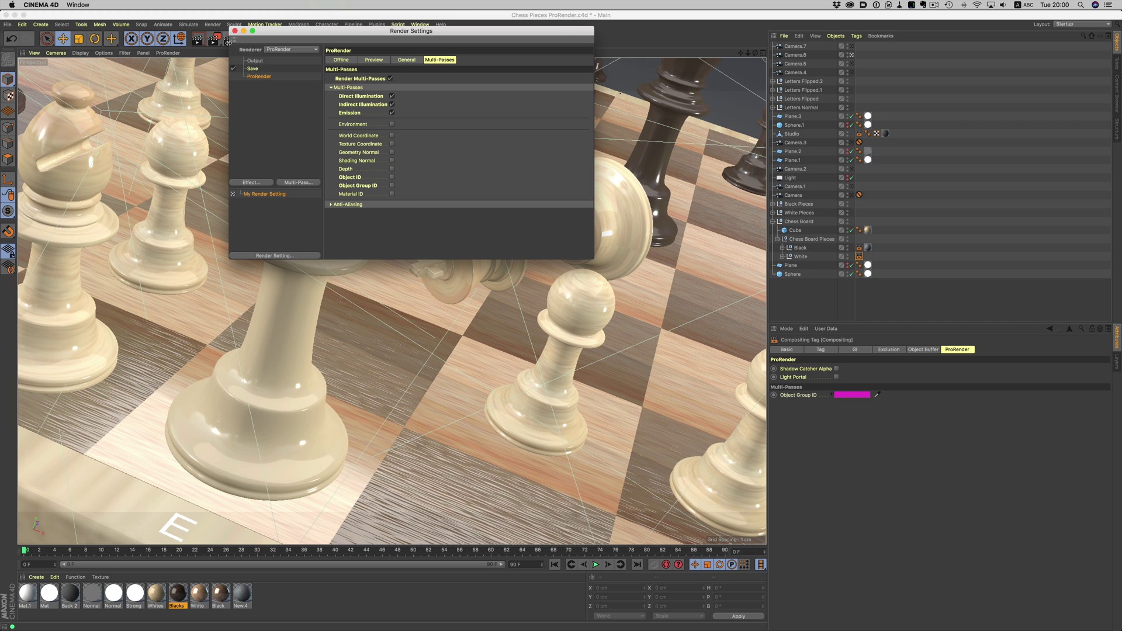
click(392, 186)
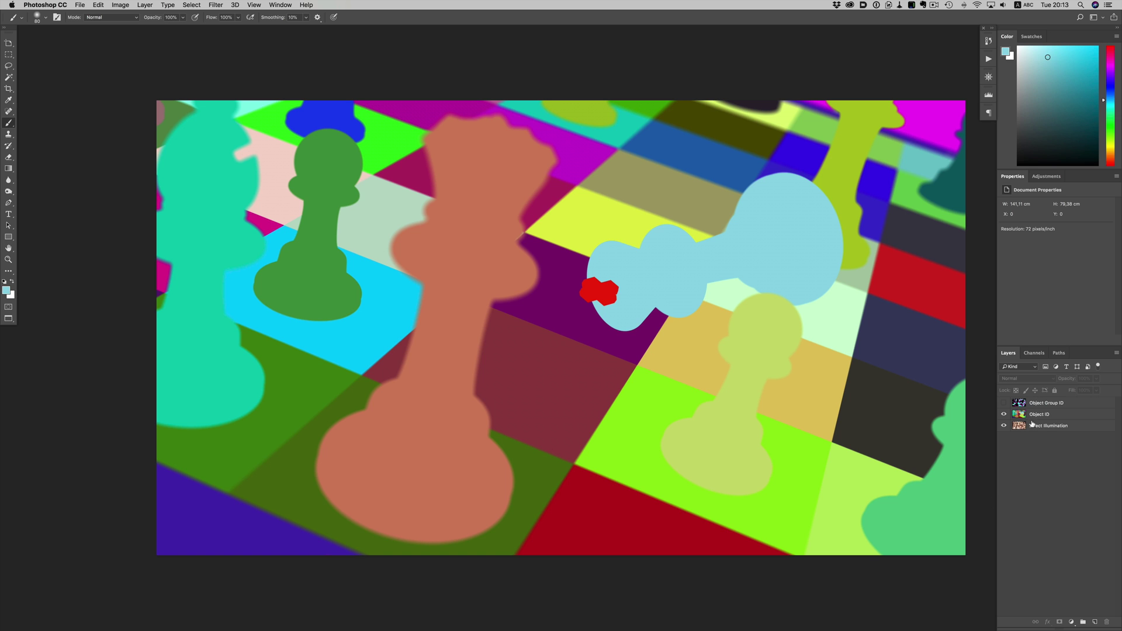
On the Object Group ID layer, select the magenta squares with Color Range.
click(1003, 403)
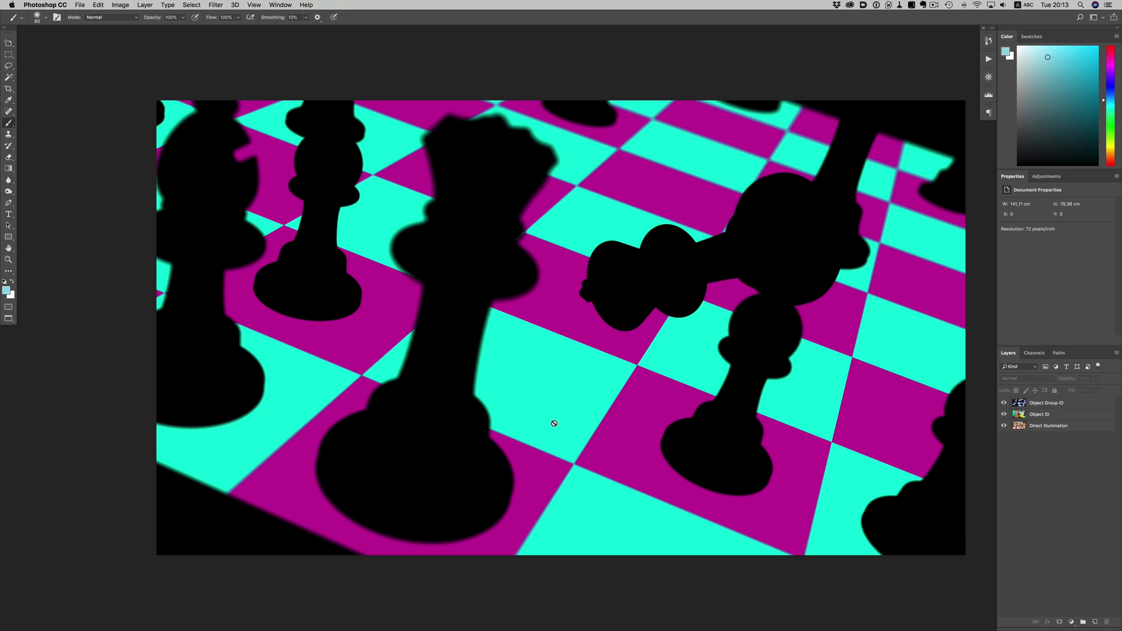
click(1043, 405)
click(195, 4)
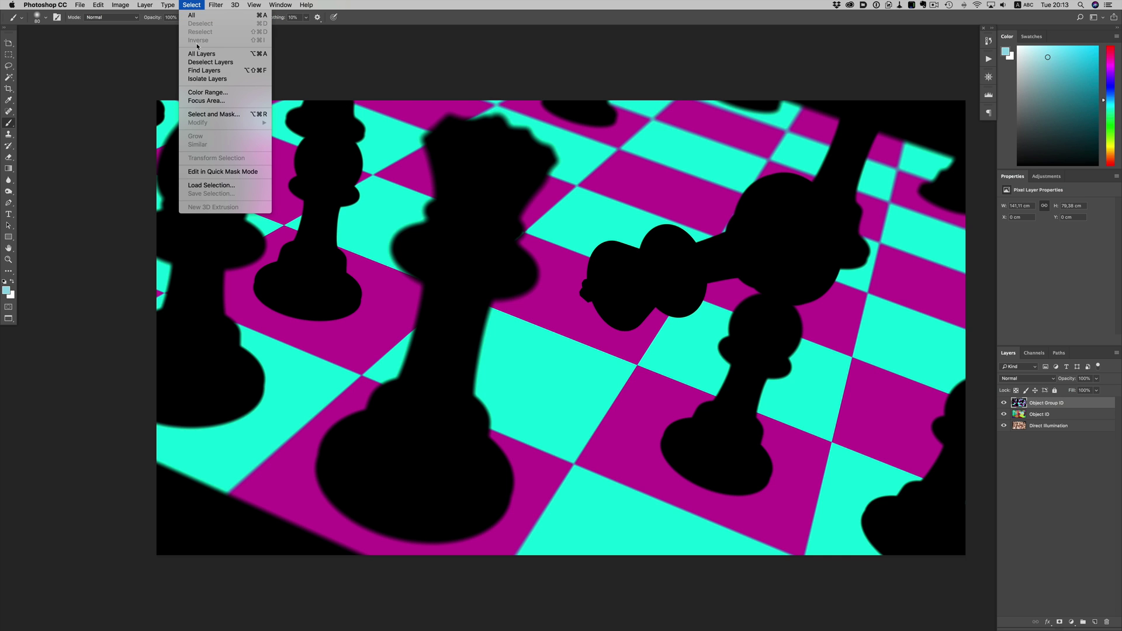
click(207, 93)
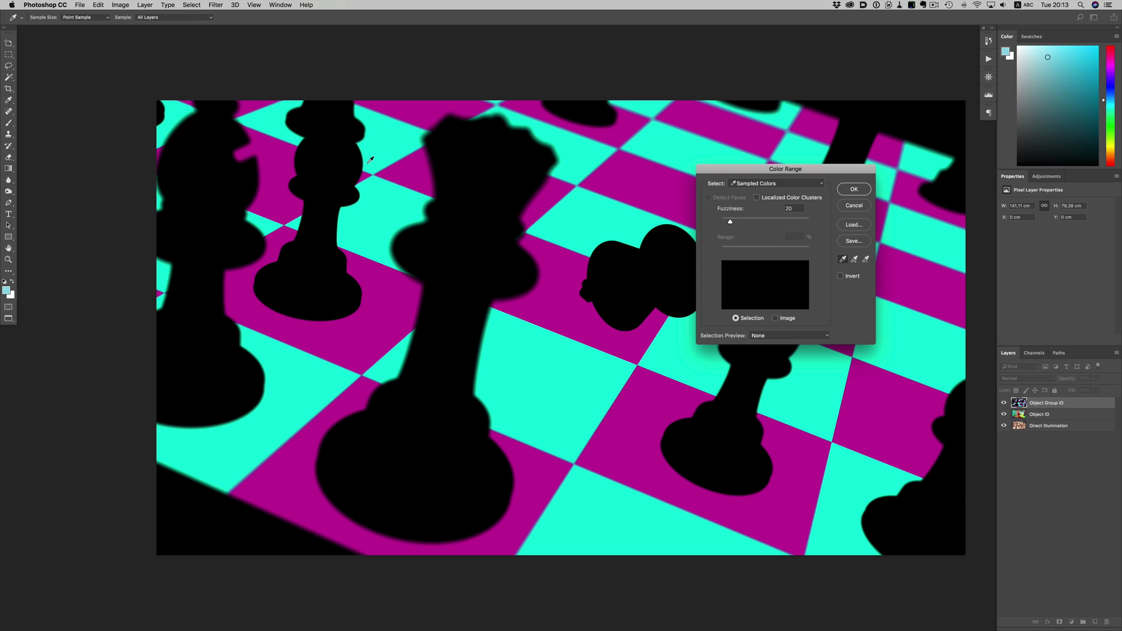
click(566, 280)
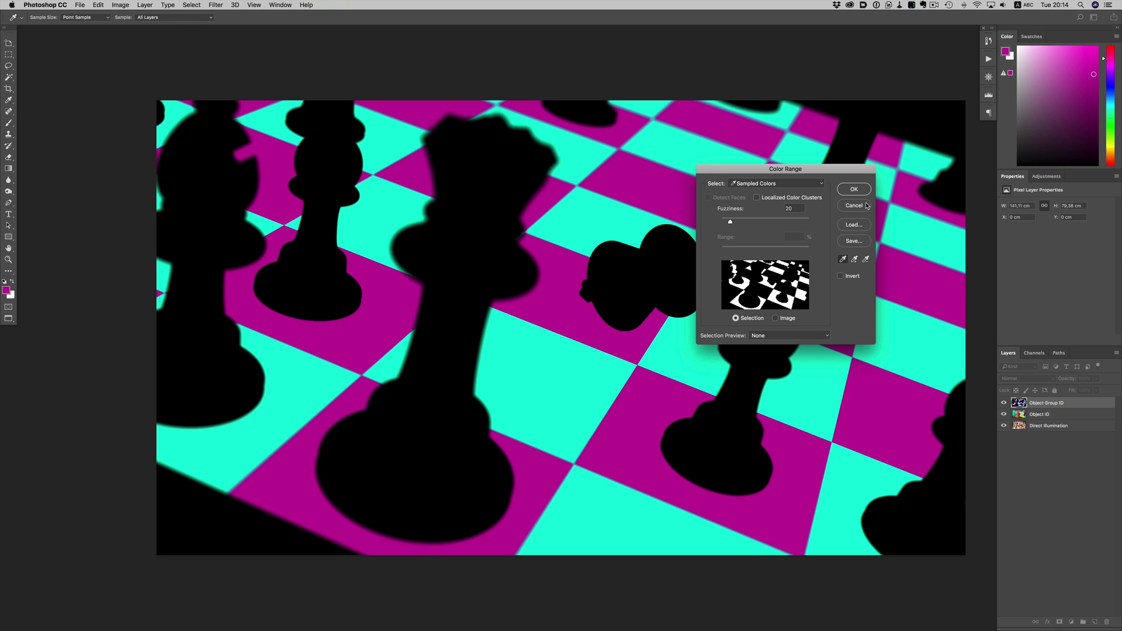
click(853, 189)
Hide both ID passes and add a Selective Color layer with Neutrals Black at +55.
key(b)
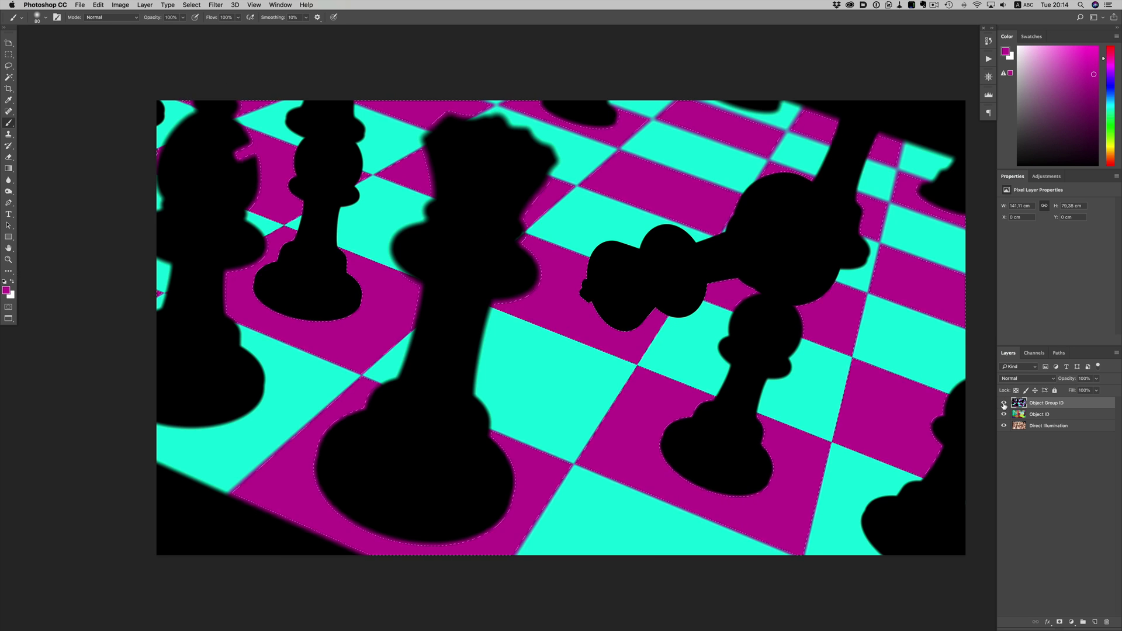
drag(1004, 403, 1004, 414)
click(1073, 621)
click(1077, 605)
click(1065, 215)
click(1046, 267)
drag(1055, 283, 1085, 284)
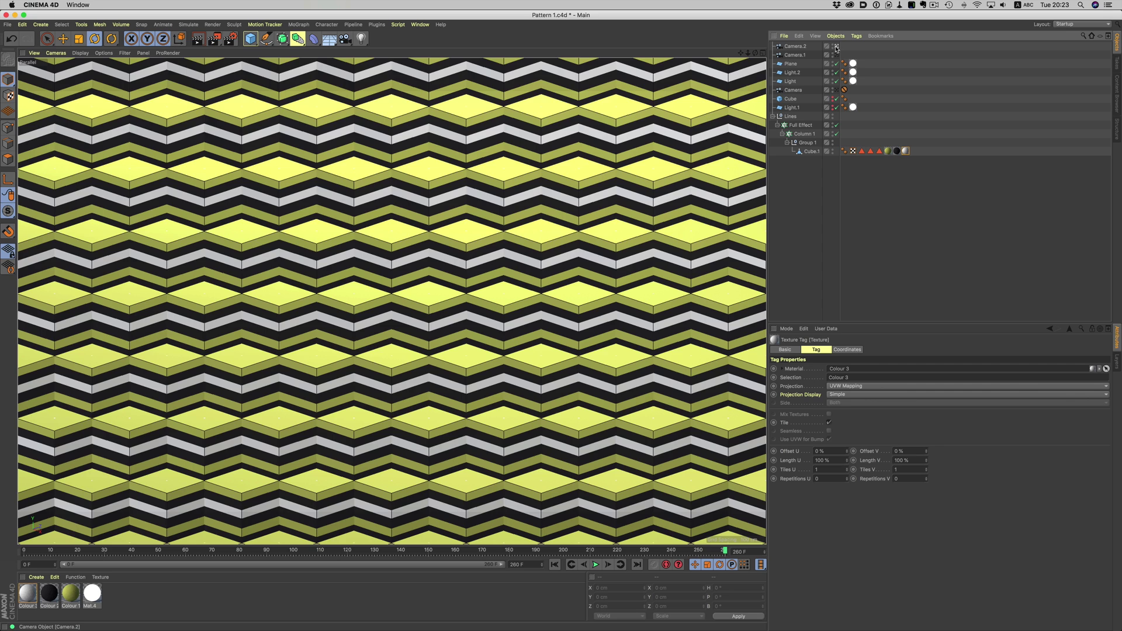
Disable and re-enable the Full Effect and Column 1 cloners, returning to the Camera.2 view.
click(837, 47)
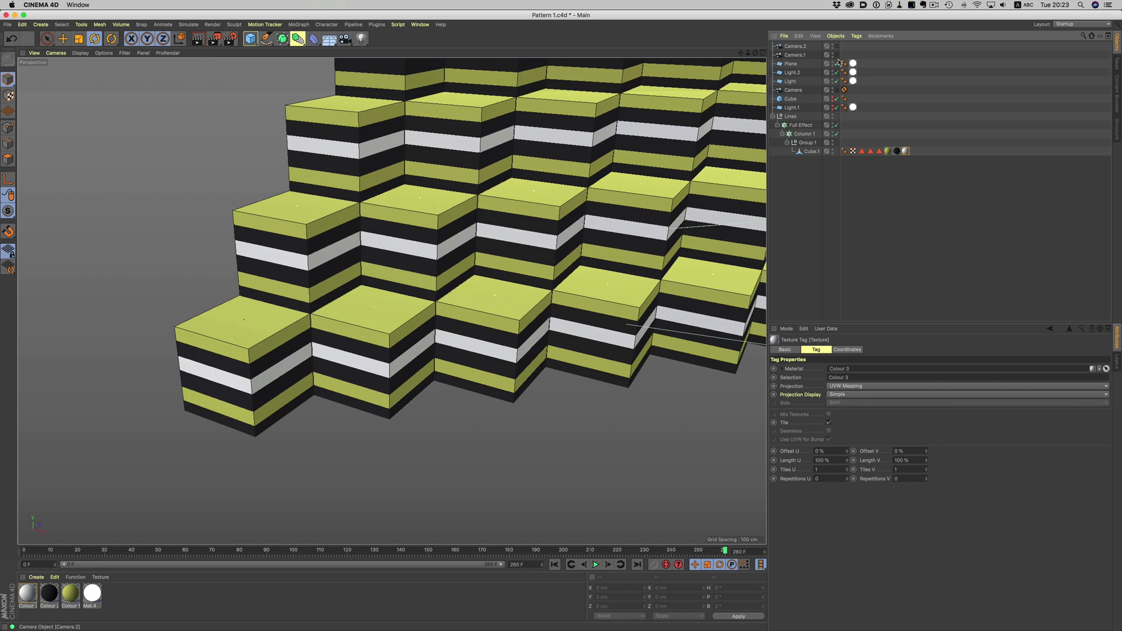
click(836, 125)
click(837, 134)
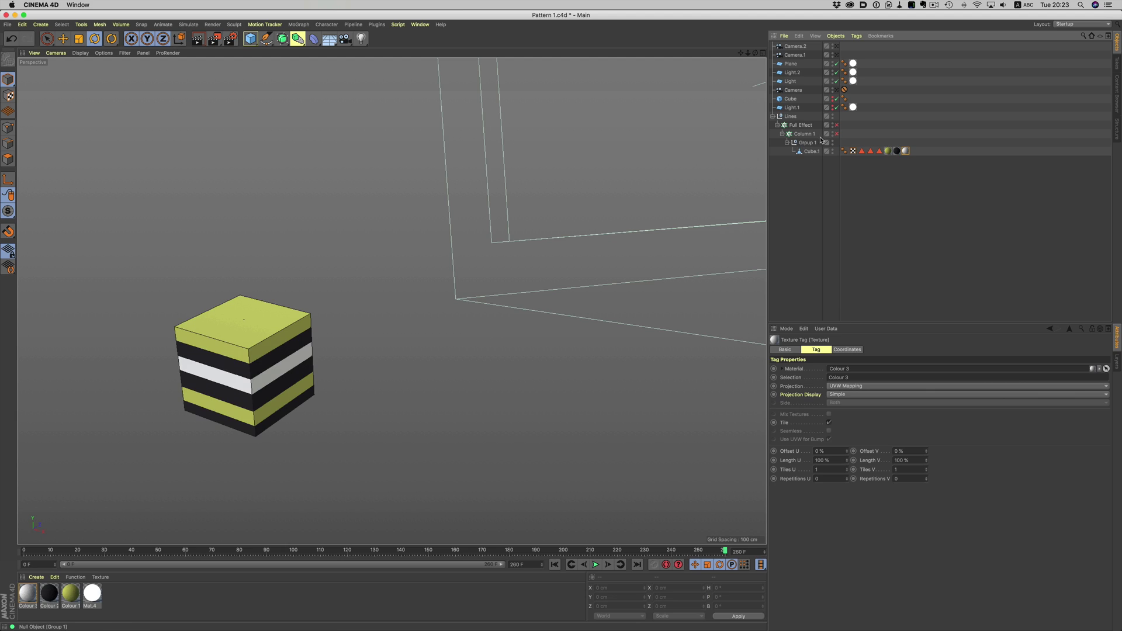
click(836, 134)
click(836, 125)
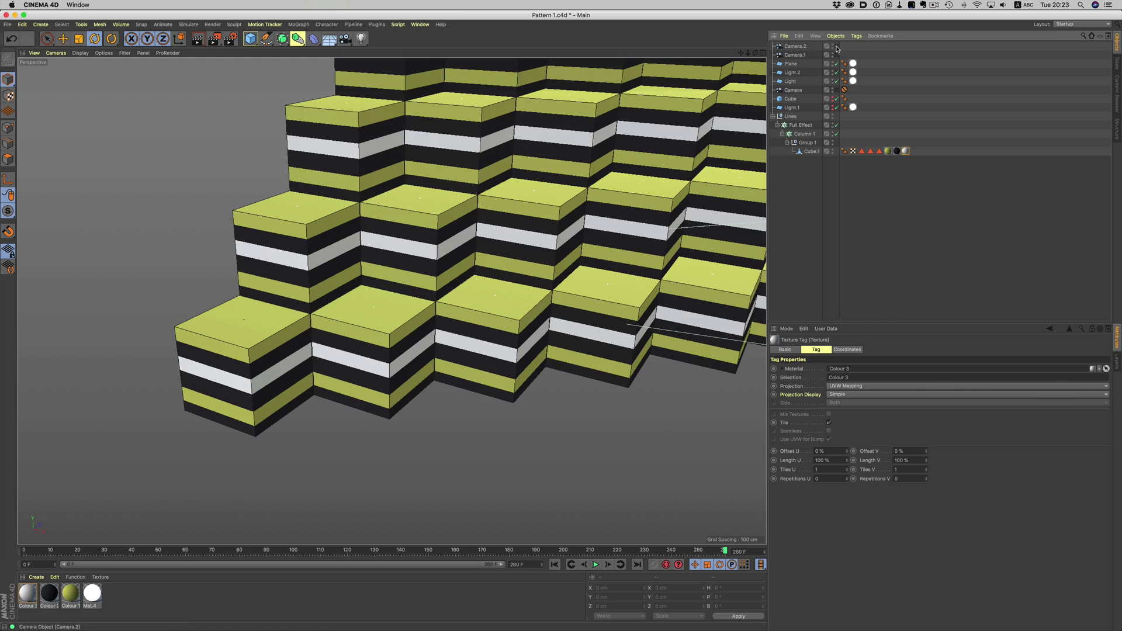
click(836, 47)
Inspect Cube.1's Colour 1 and Colour 3 texture tags, then bring up Render Settings.
click(888, 151)
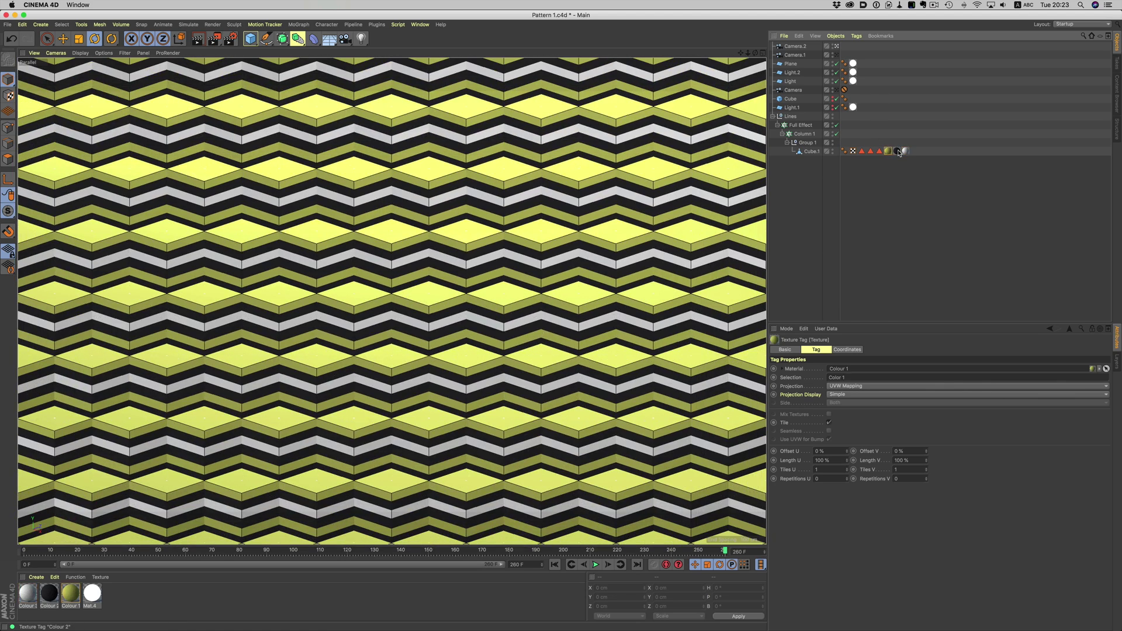
click(906, 151)
click(231, 38)
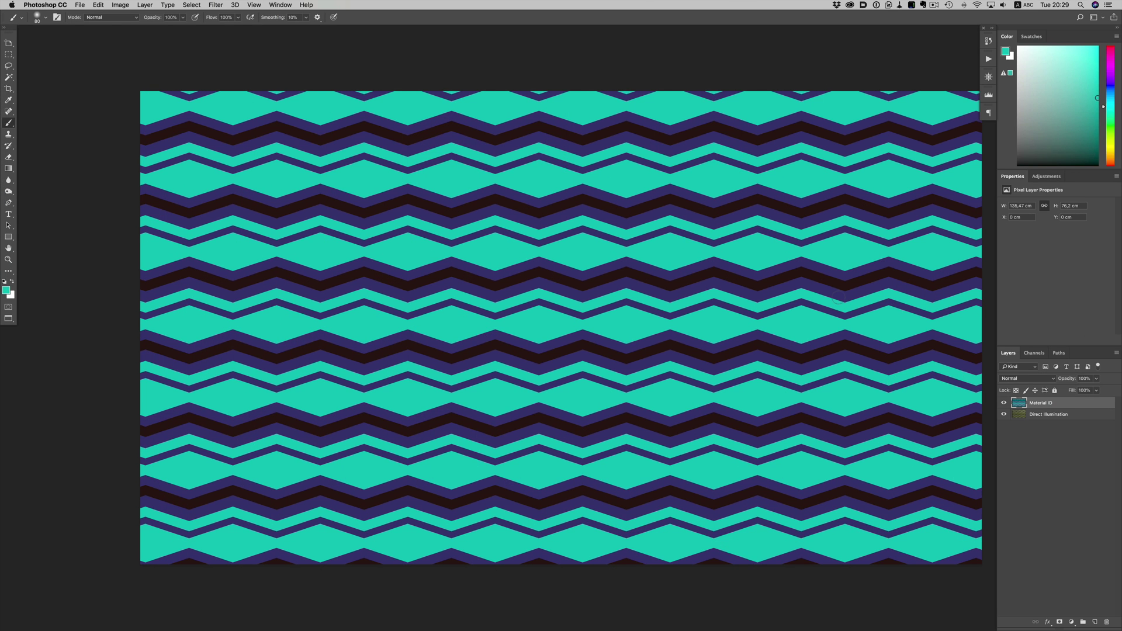
Select the turquoise cube tops on the Material ID pass using Color Range.
click(1004, 403)
click(1005, 403)
click(191, 5)
click(202, 93)
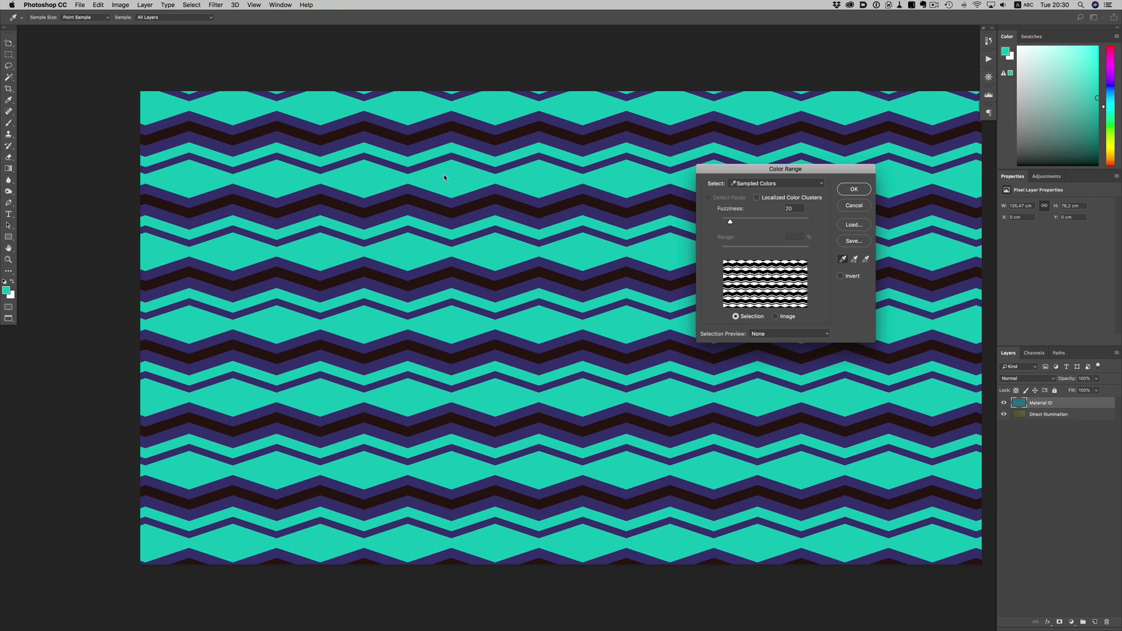
click(846, 191)
Hide Material ID and add Hue/Saturation shifting the tops brown, Lightness -22, left hidden.
click(1004, 403)
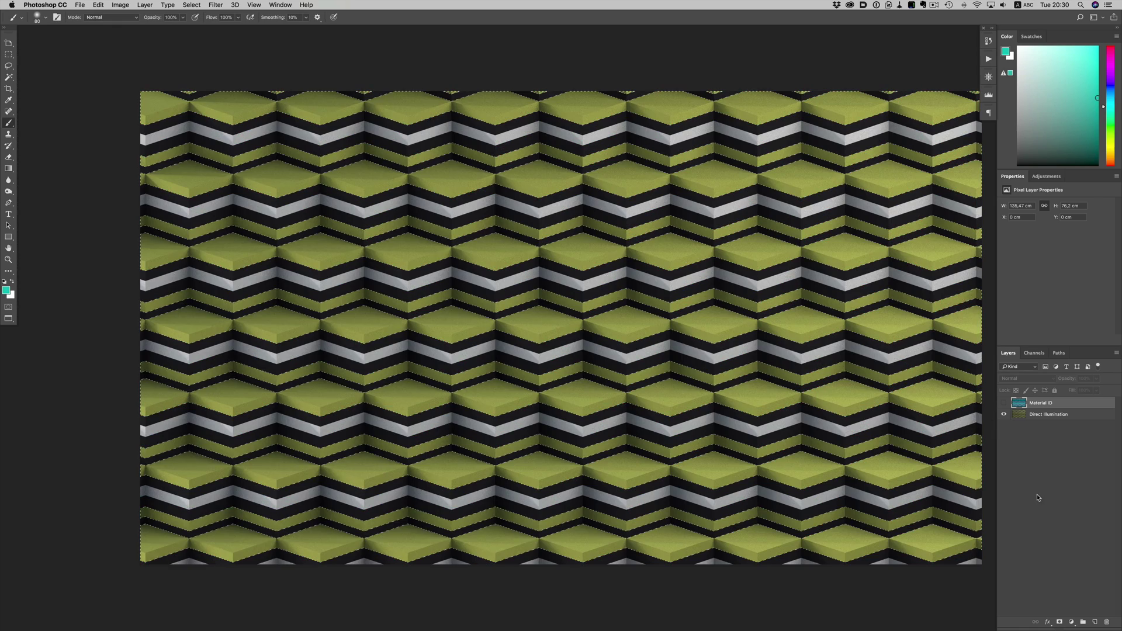
click(1071, 622)
click(1077, 524)
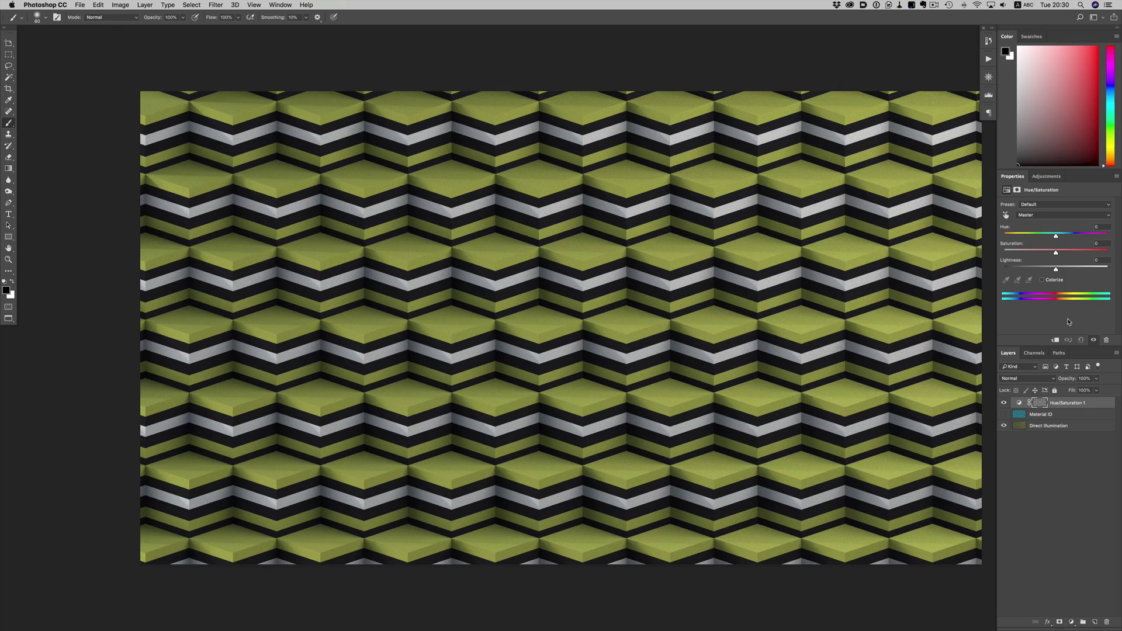
click(1040, 236)
drag(1057, 270, 1046, 270)
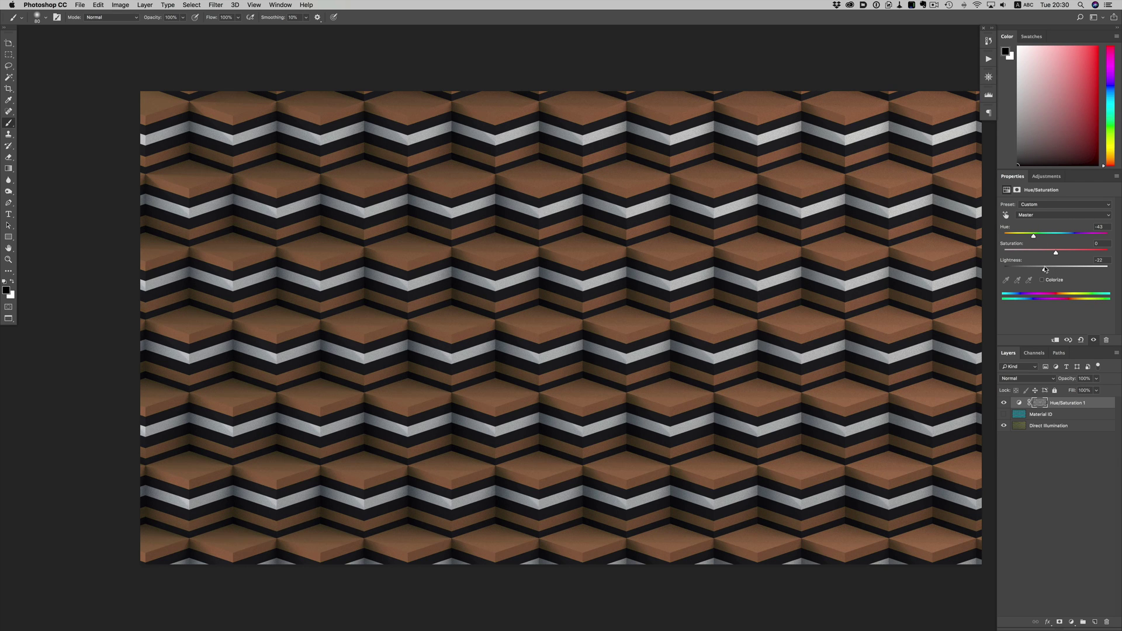
click(1003, 404)
click(1004, 403)
click(1003, 403)
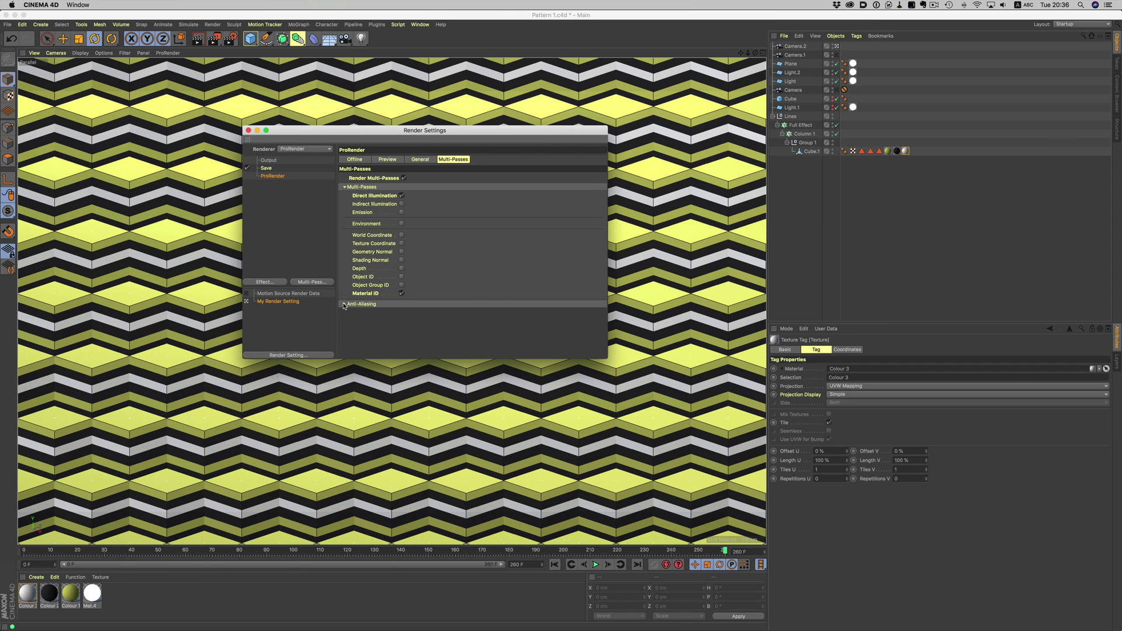
Expand the multi-pass Anti-Aliasing group and scroll down to the Material ID entry.
click(345, 304)
scroll(354, 321, down, 2)
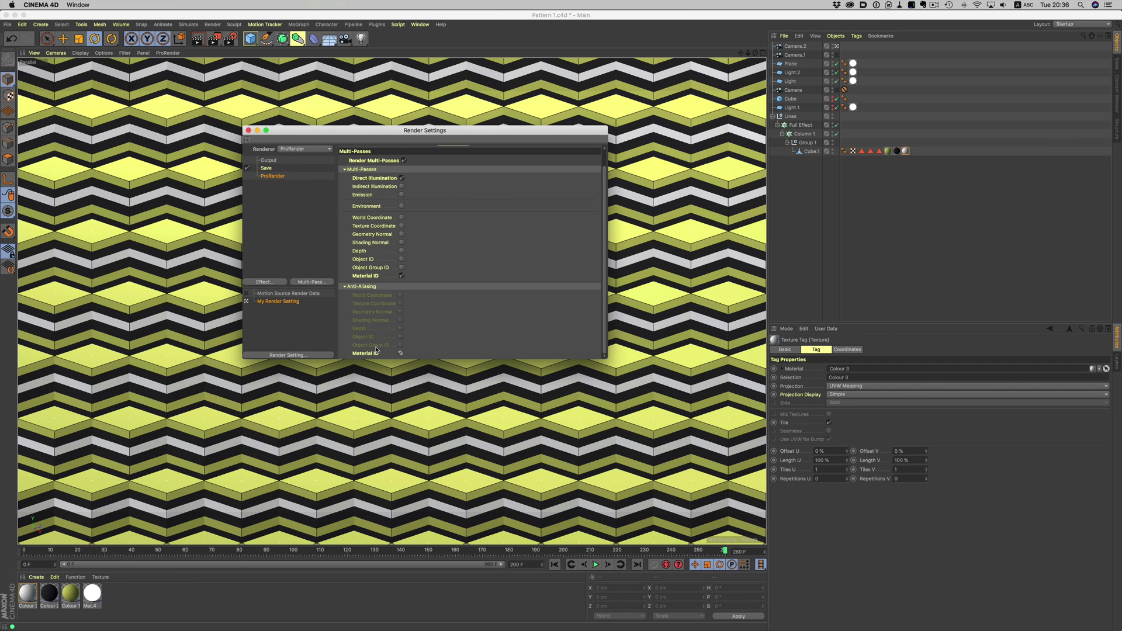
In Photoshop, toggle the Object ID No Antialias layer, leaving it hidden to show smooth edges.
key(super+Tab)
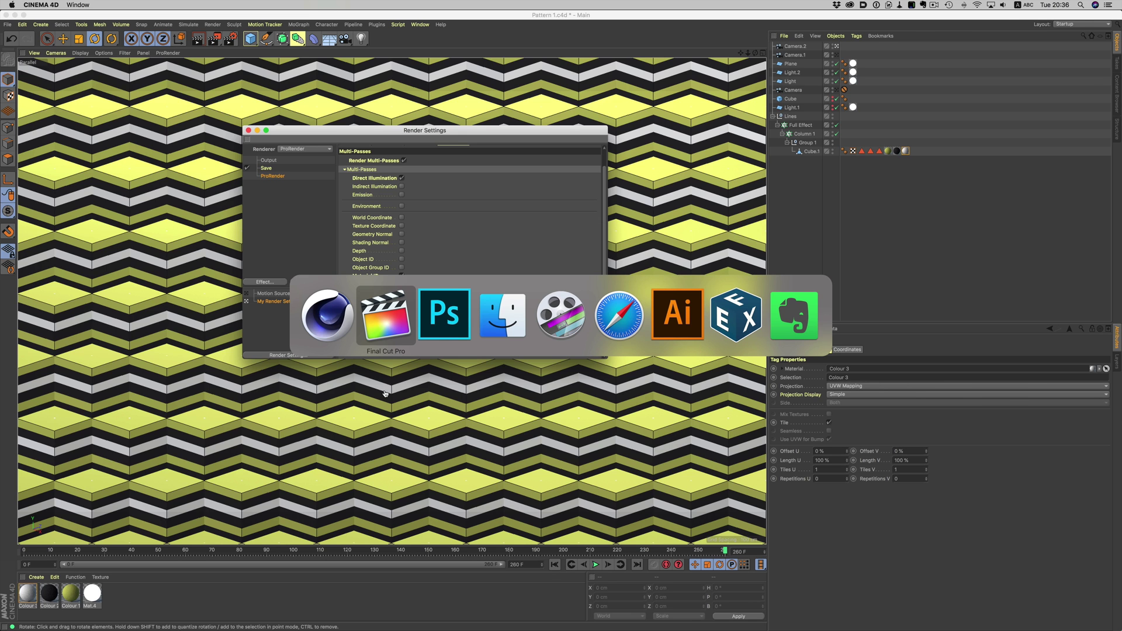
key(super+Tab)
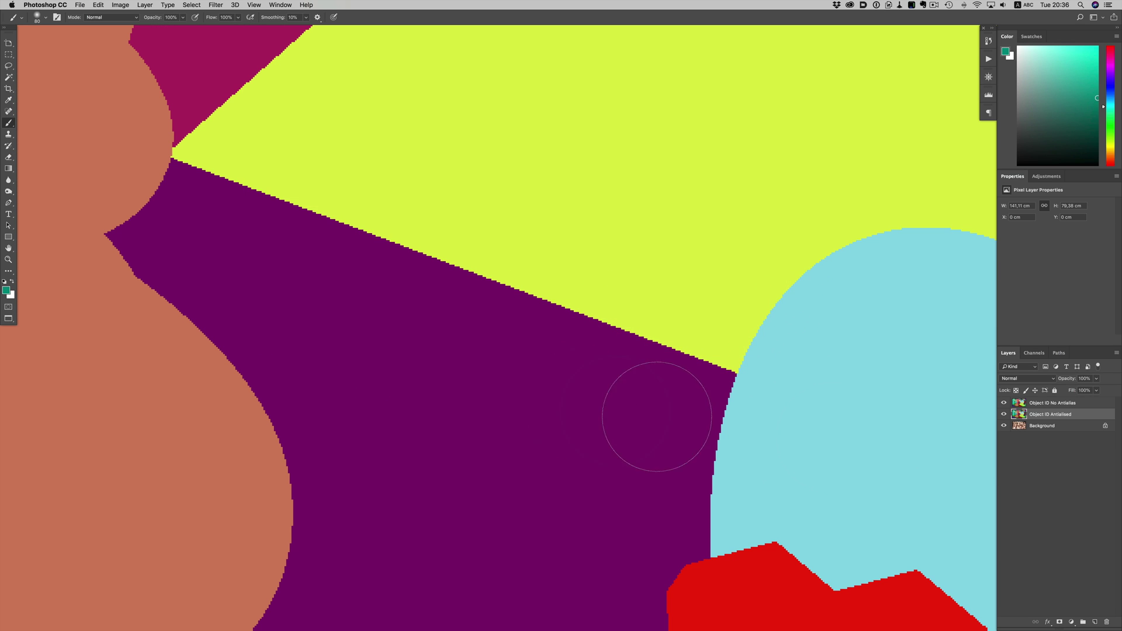
click(1004, 404)
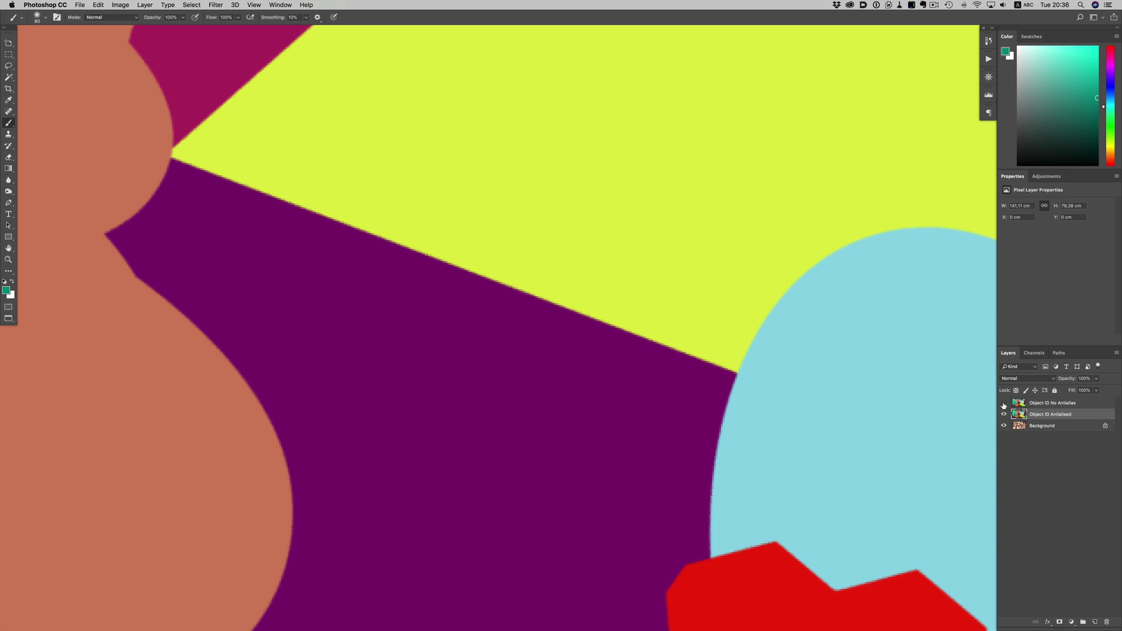
click(1004, 404)
click(1004, 403)
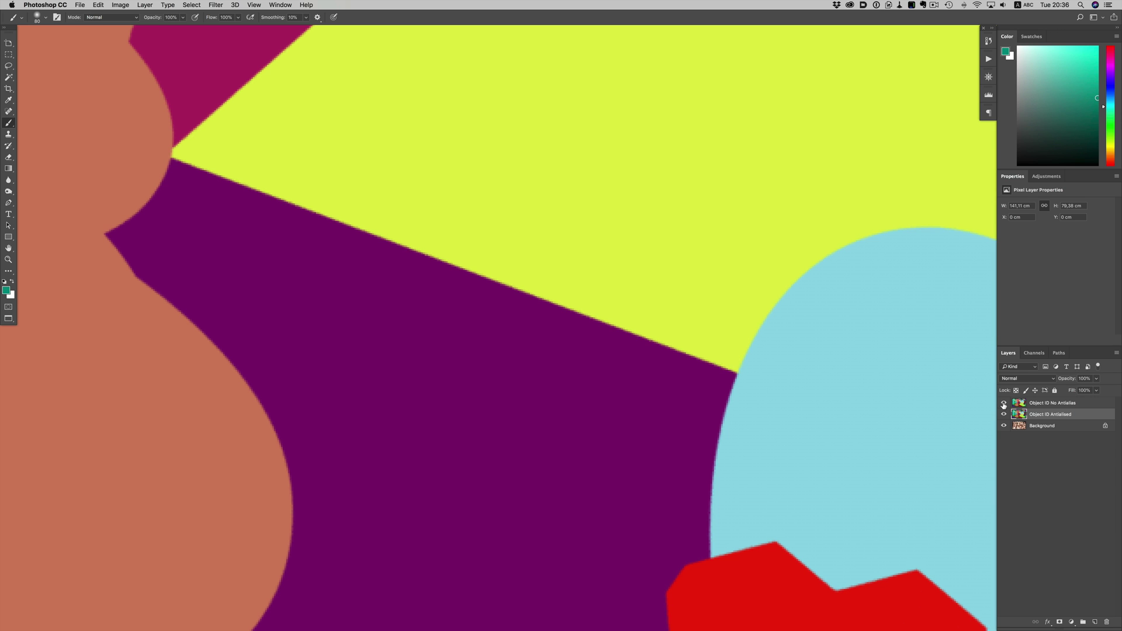